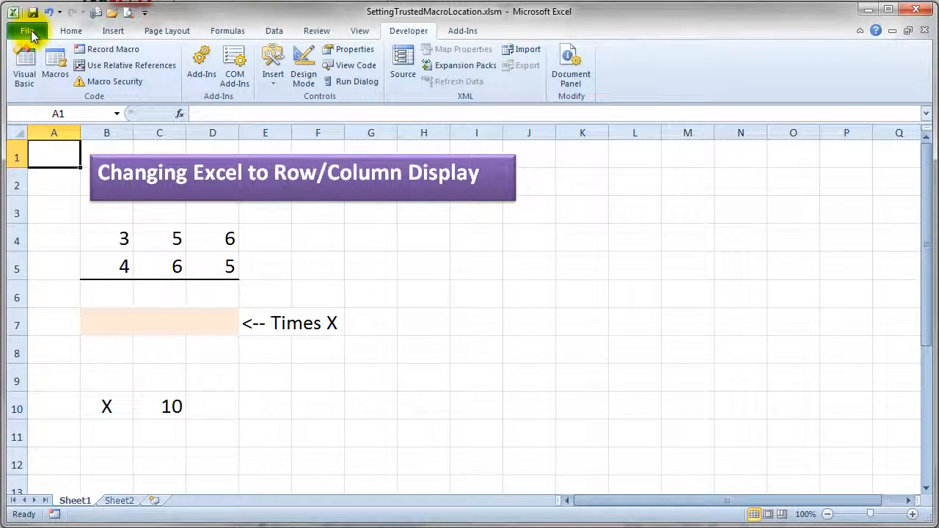
# - Turn on the R1C1 reference style in the program's formula options
pyautogui.click(31, 30)
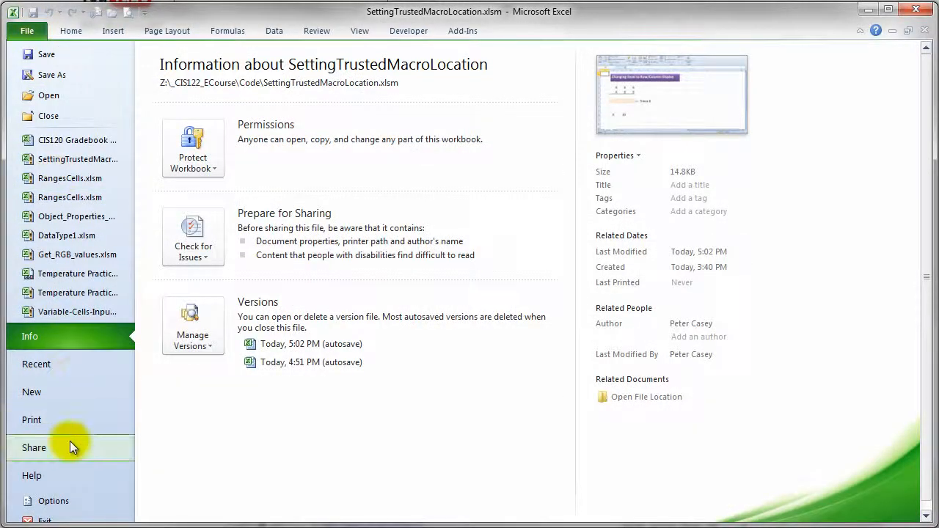
pyautogui.click(70, 498)
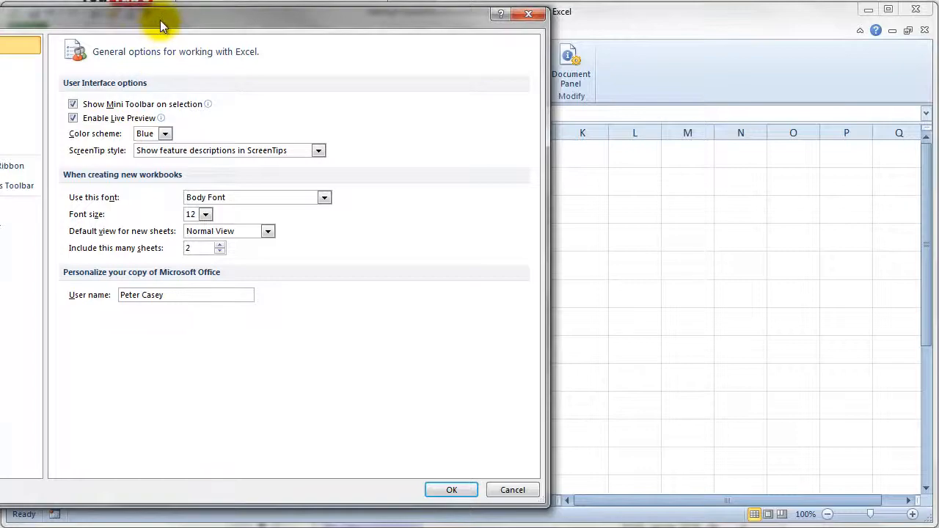
pyautogui.moveTo(160, 20); pyautogui.dragTo(294, 29)
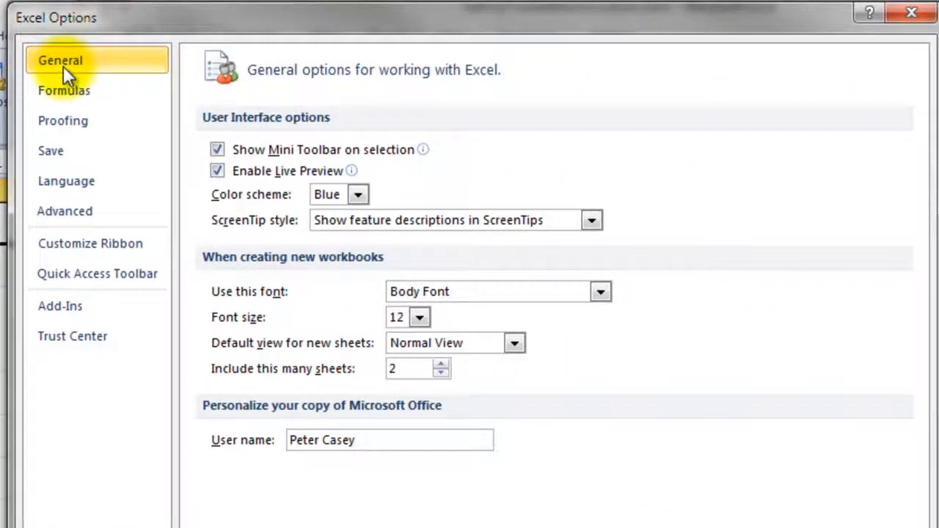
pyautogui.click(61, 93)
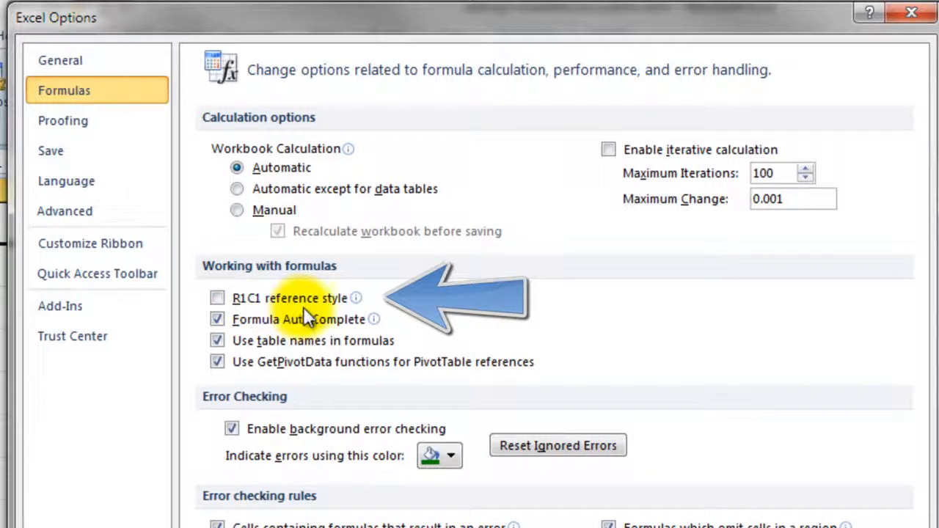
pyautogui.click(218, 299)
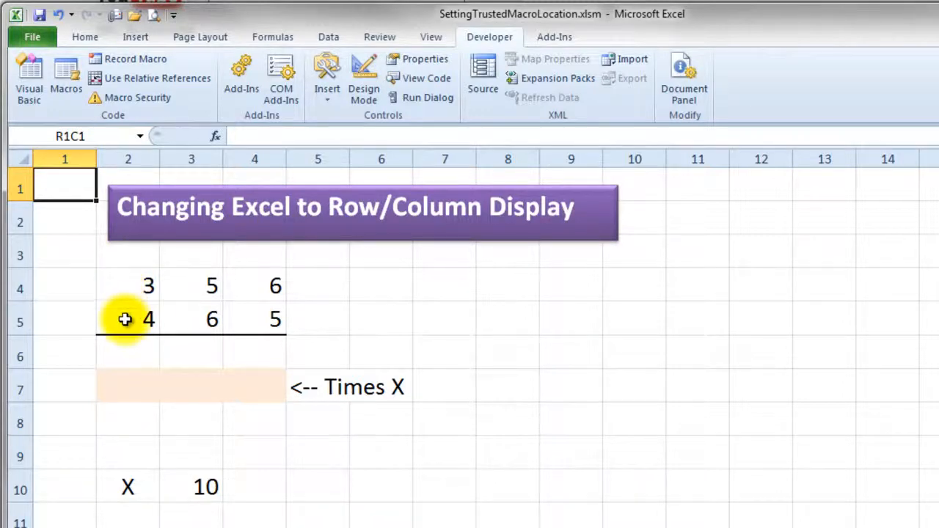
# - AutoSum rows 4 and 5 of columns 2 to 4, placing the totals in row 6
pyautogui.moveTo(126, 289); pyautogui.dragTo(126, 320)
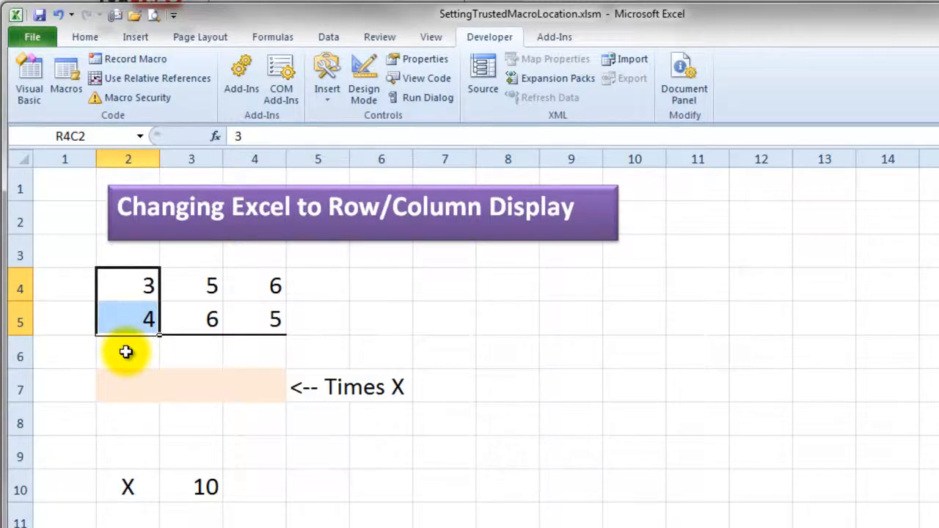
pyautogui.moveTo(130, 283); pyautogui.dragTo(242, 342)
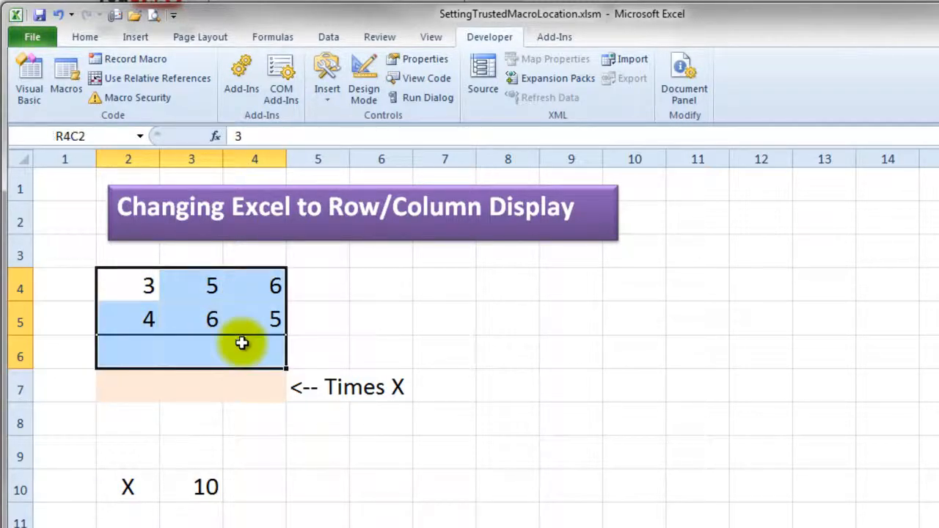
pyautogui.click(83, 37)
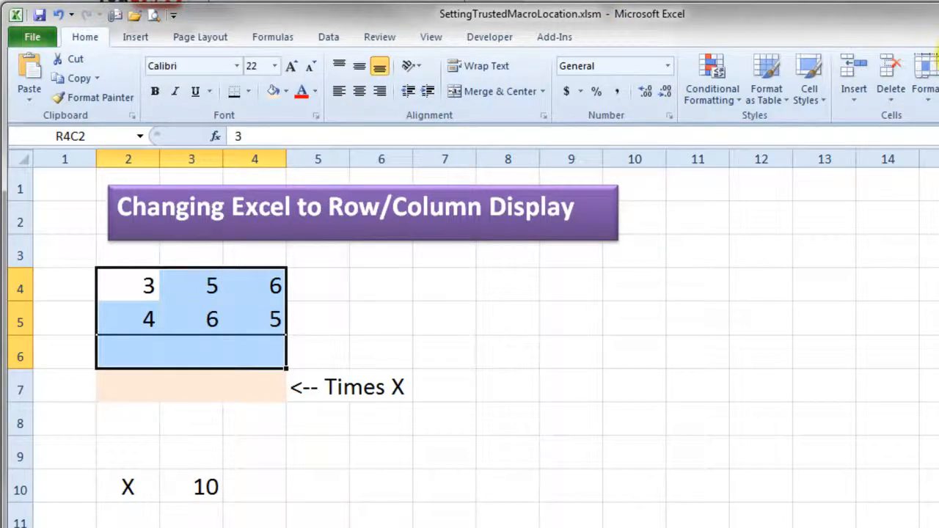
pyautogui.click(938, 60)
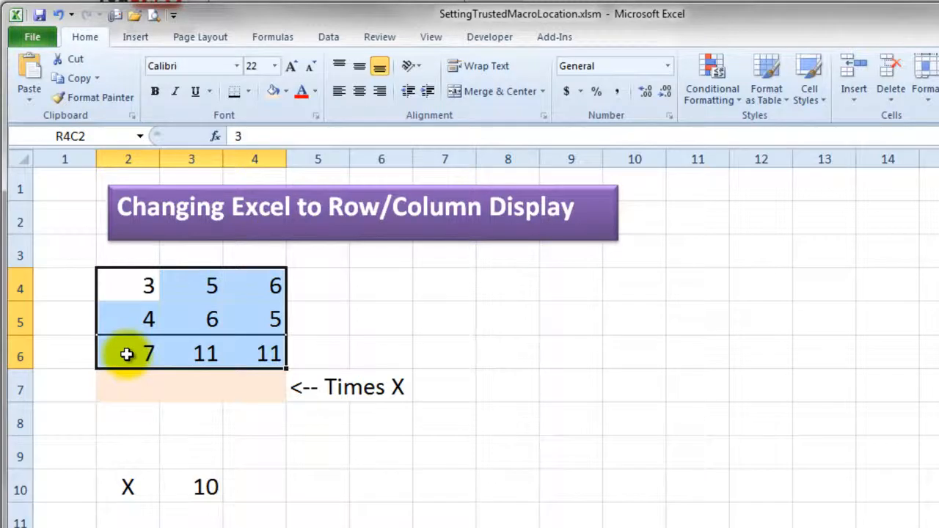
# - Examine the row and column references in the SUM formula of cell R6C2, leaving the formula as it is
pyautogui.doubleClick(126, 355)
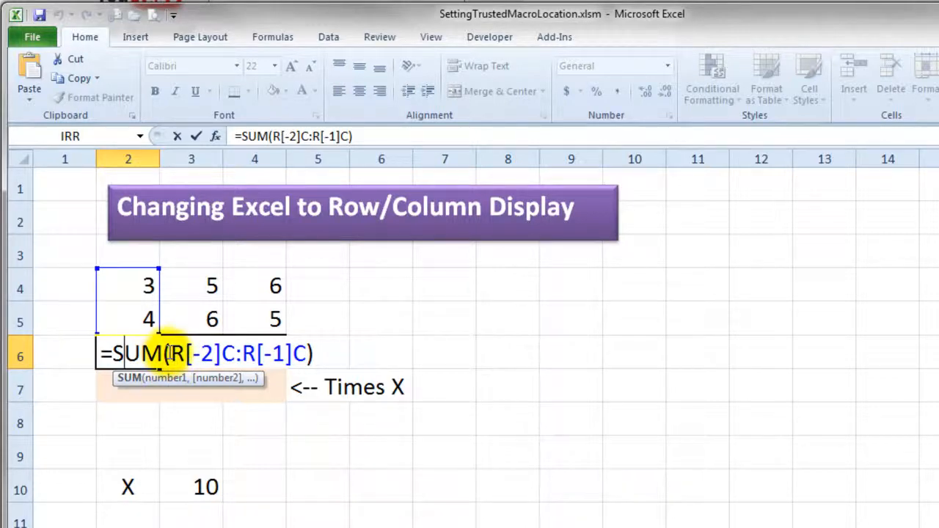
pyautogui.moveTo(167, 354); pyautogui.dragTo(220, 354)
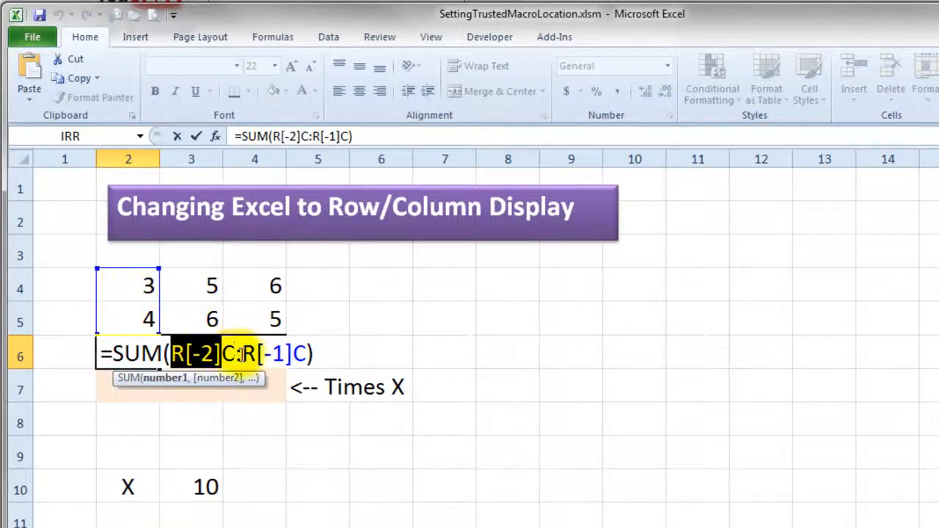
pyautogui.moveTo(235, 356); pyautogui.dragTo(229, 355)
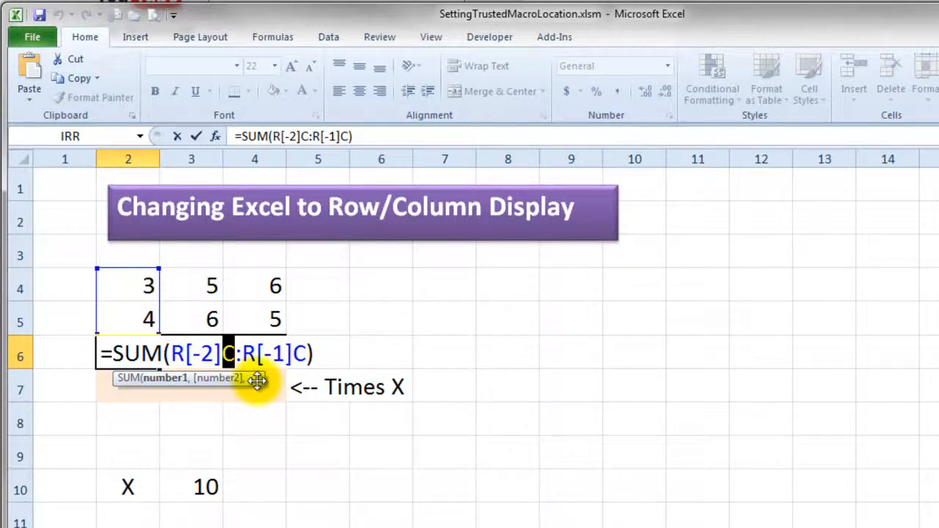
pyautogui.click(242, 355)
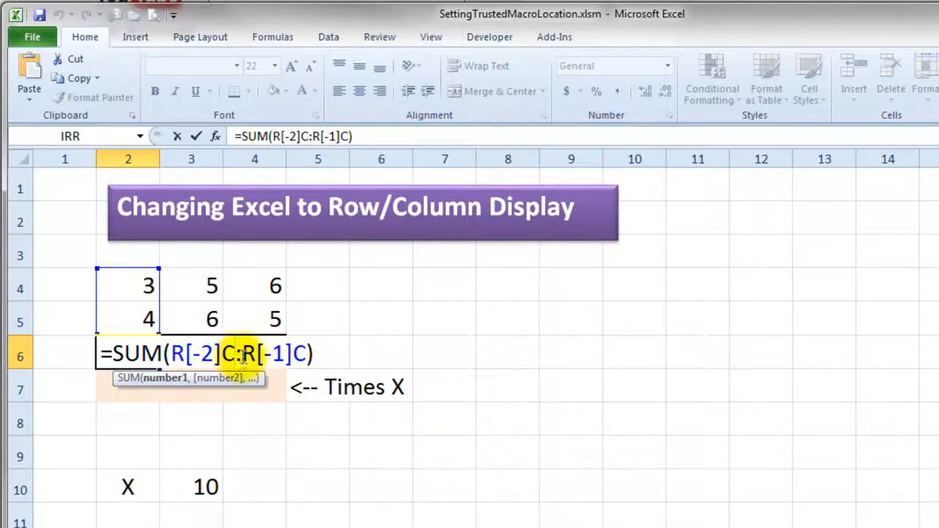
pyautogui.moveTo(243, 356); pyautogui.dragTo(237, 356)
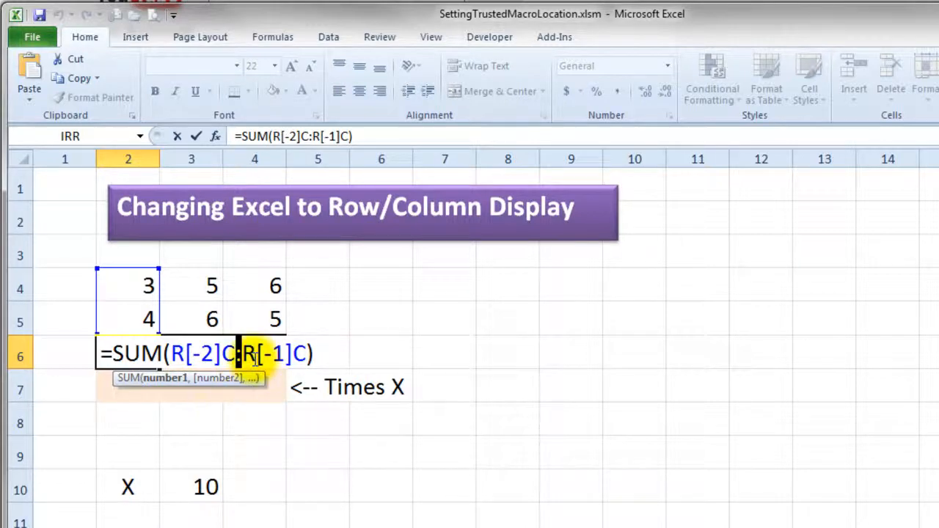
pyautogui.moveTo(241, 355); pyautogui.dragTo(305, 355)
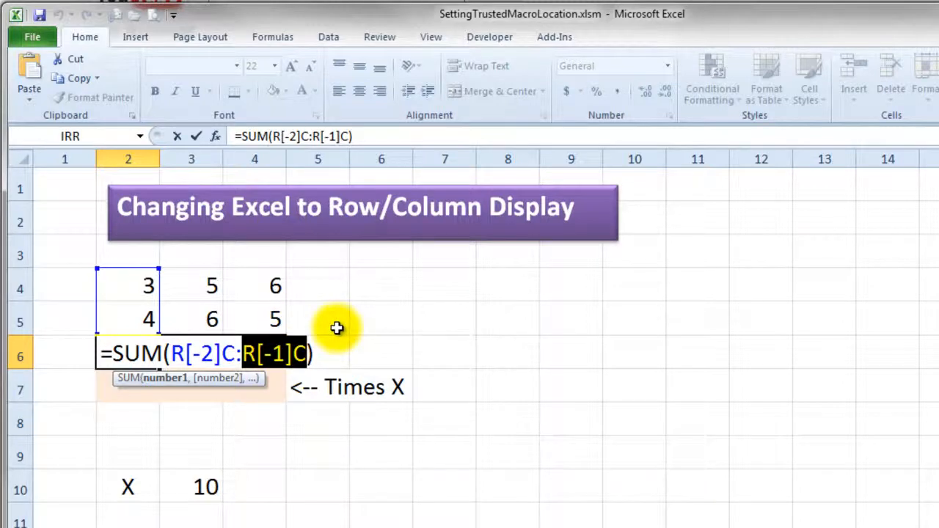
pyautogui.hotkey('ctrl', 'Return')
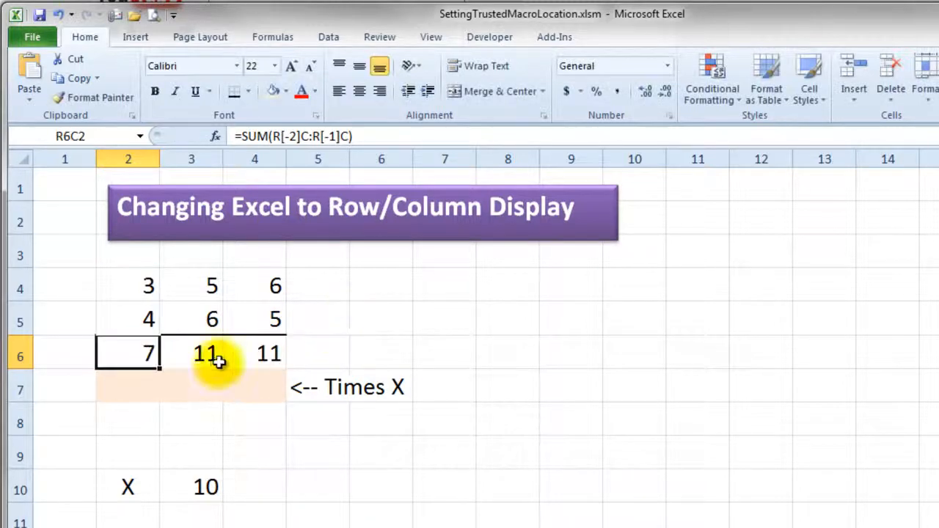
# - Inspect the SUM formulas in cells R6C3 and R6C4 and the ranges they refer to
pyautogui.doubleClick(218, 358)
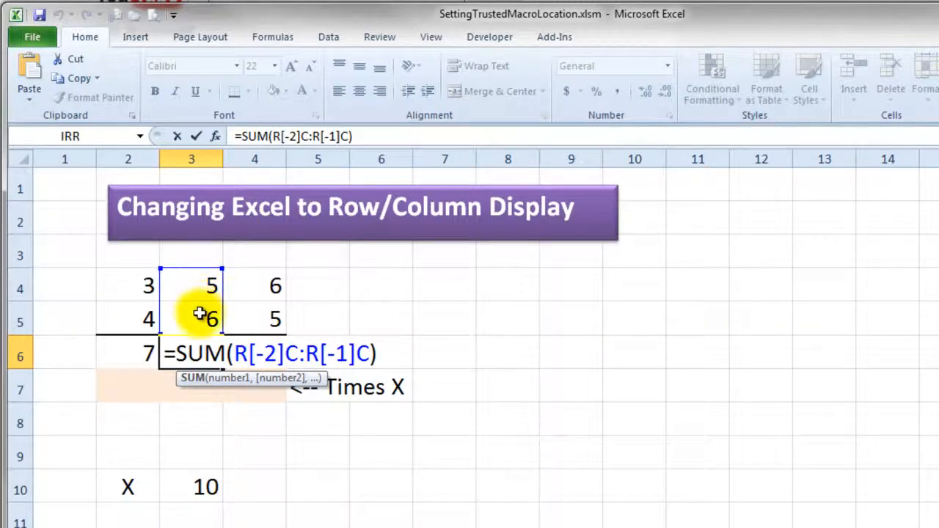
pyautogui.hotkey('ctrl', 'Return')
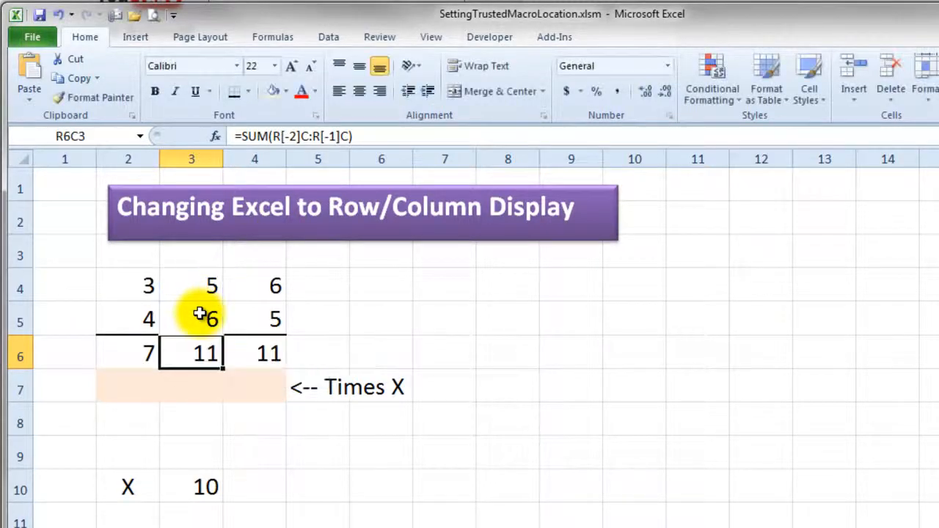
pyautogui.doubleClick(252, 352)
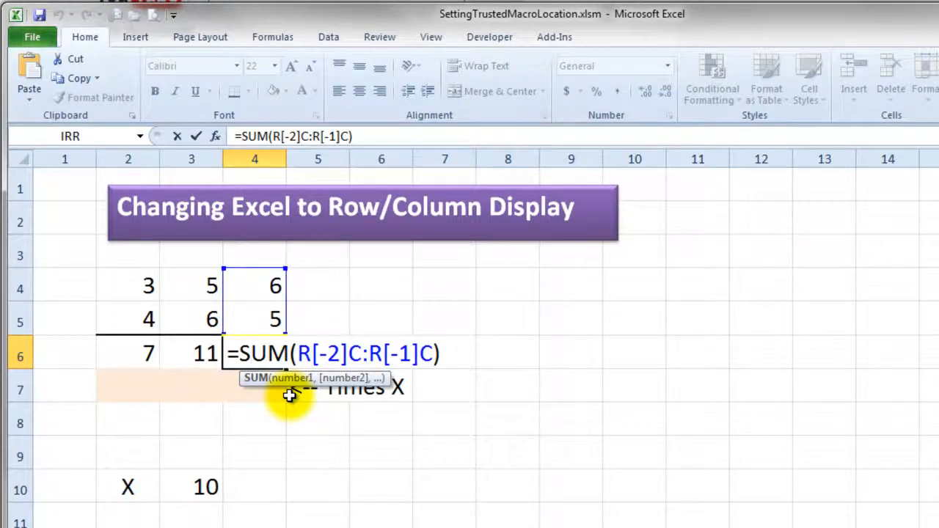
pyautogui.hotkey('ctrl', 'Return')
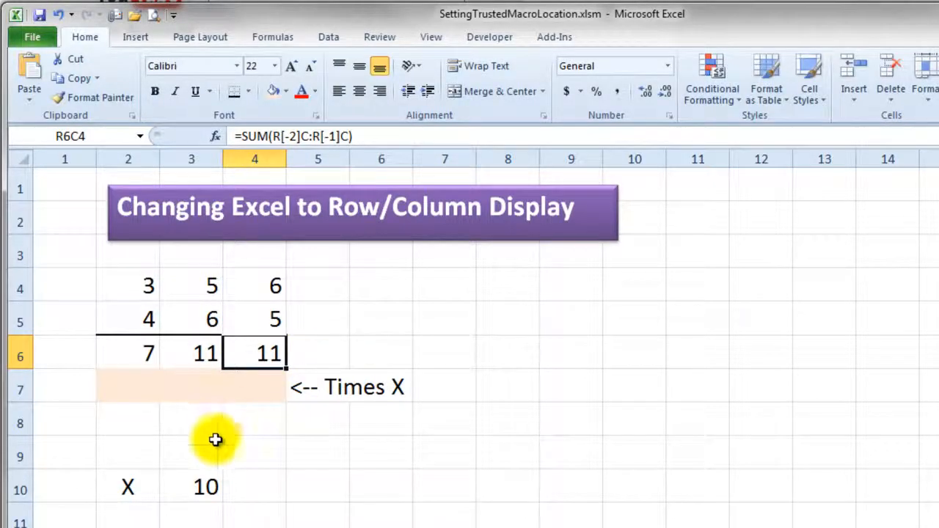
# - Review the row 6 totals alongside the X value in R10C3 as the factors for the Times X row
pyautogui.click(132, 385)
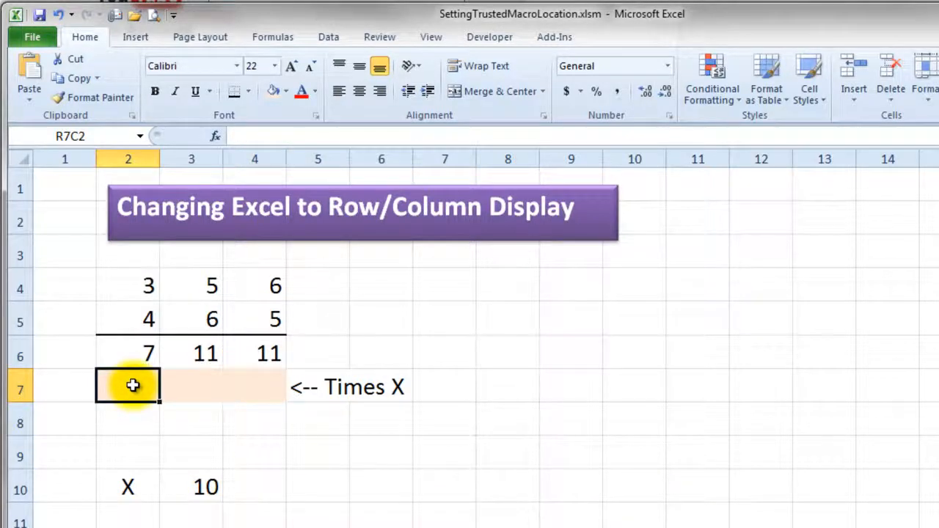
pyautogui.click(130, 354)
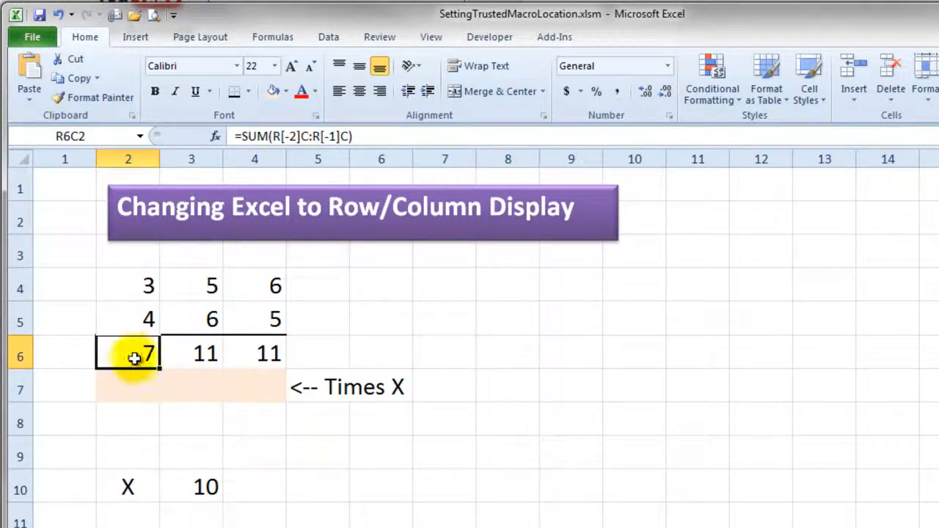
pyautogui.click(192, 483)
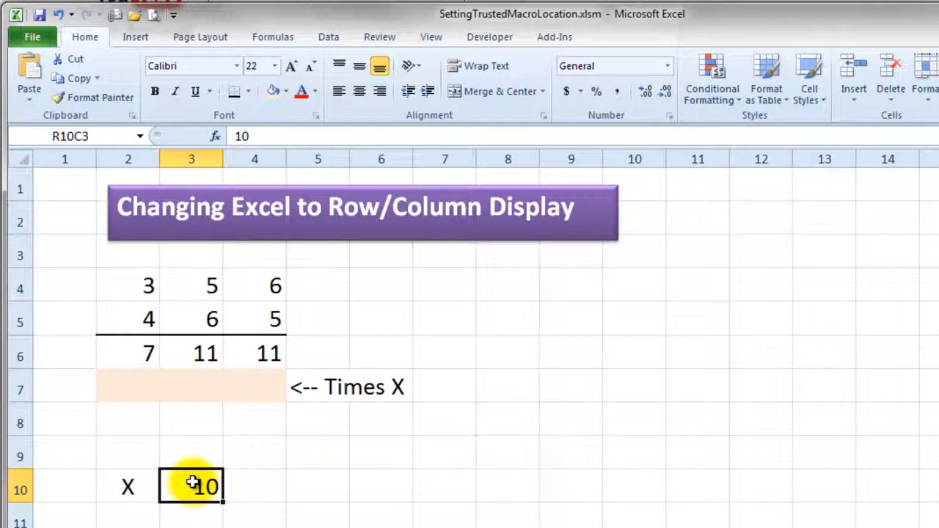
pyautogui.click(151, 353)
pyautogui.click(198, 352)
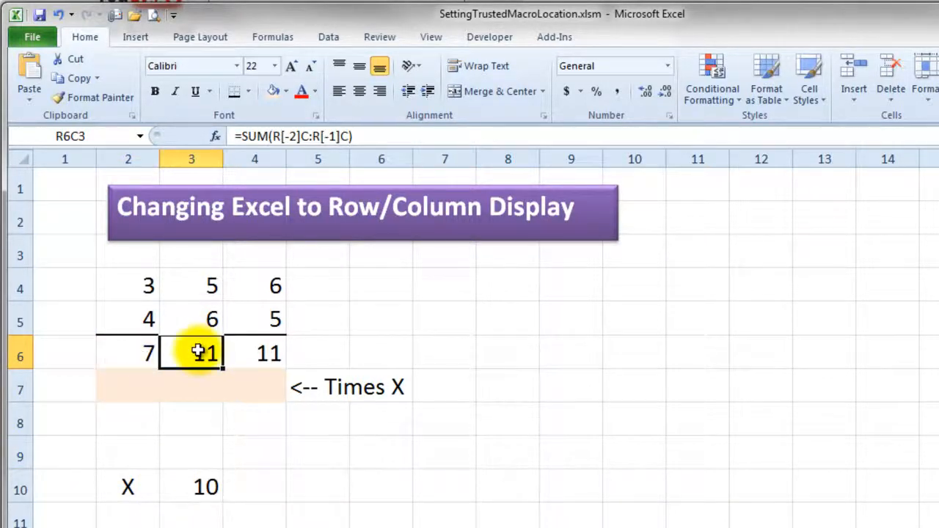
pyautogui.click(203, 483)
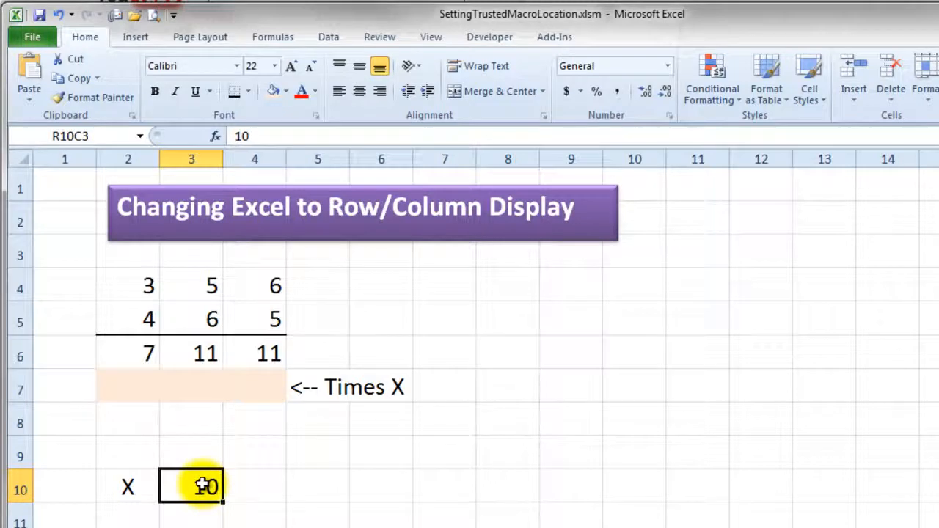
pyautogui.click(254, 351)
pyautogui.click(204, 487)
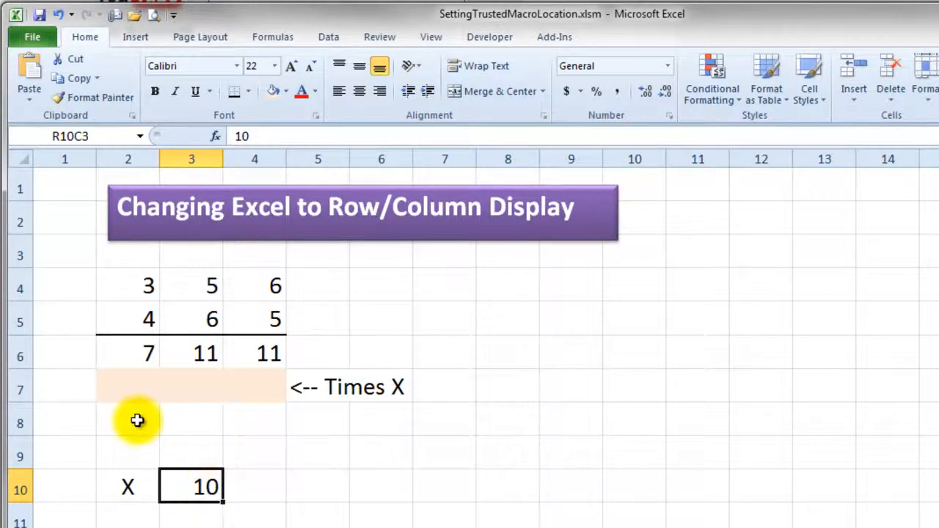
# - Enter =R[-1]C*R10C3 in cell R7C2, multiplying the total above by the absolute reference to the X value
pyautogui.click(129, 382)
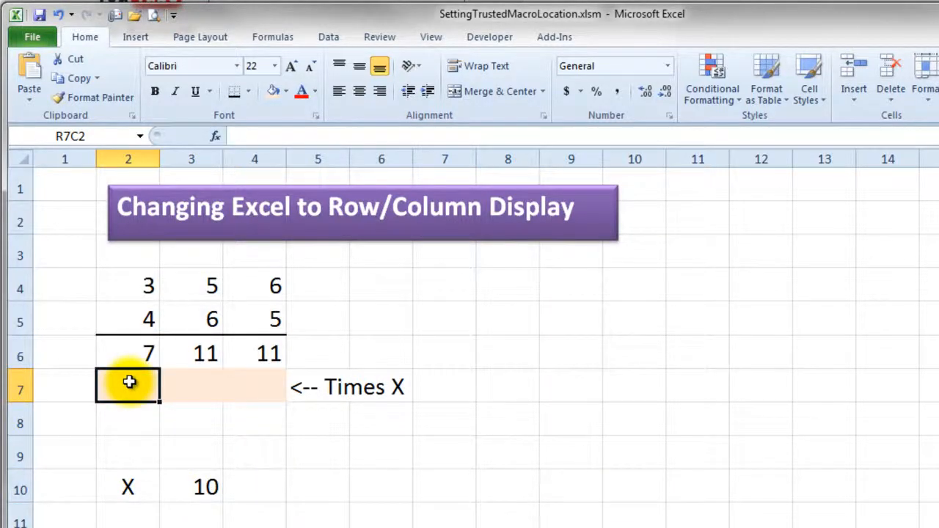
pyautogui.write('=')
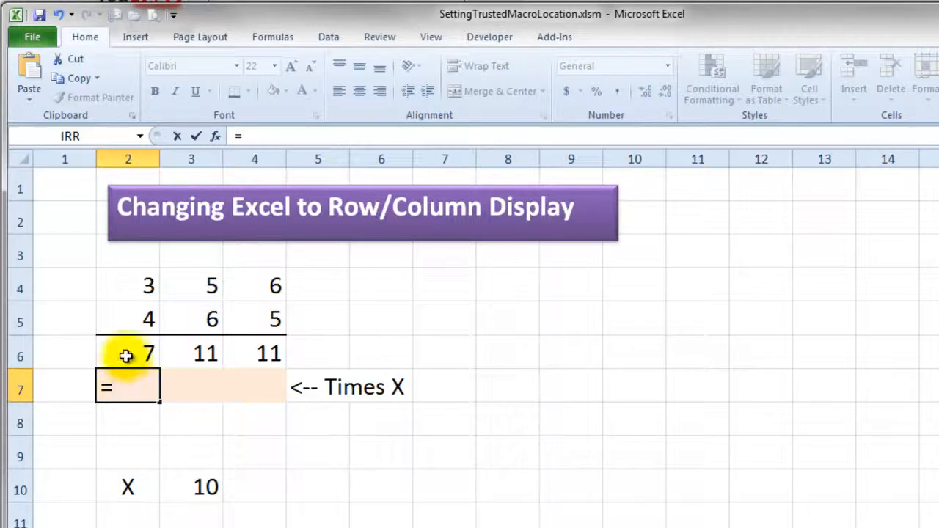
pyautogui.click(130, 356)
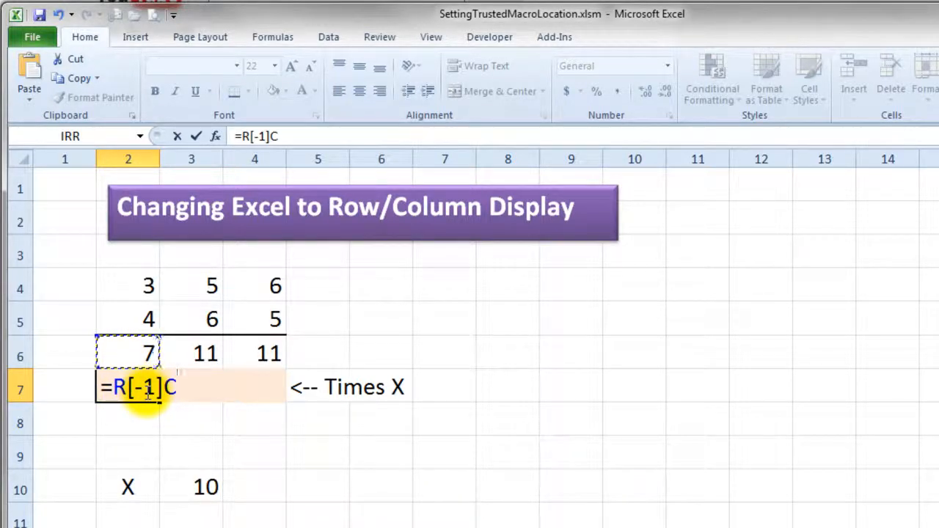
pyautogui.write('*')
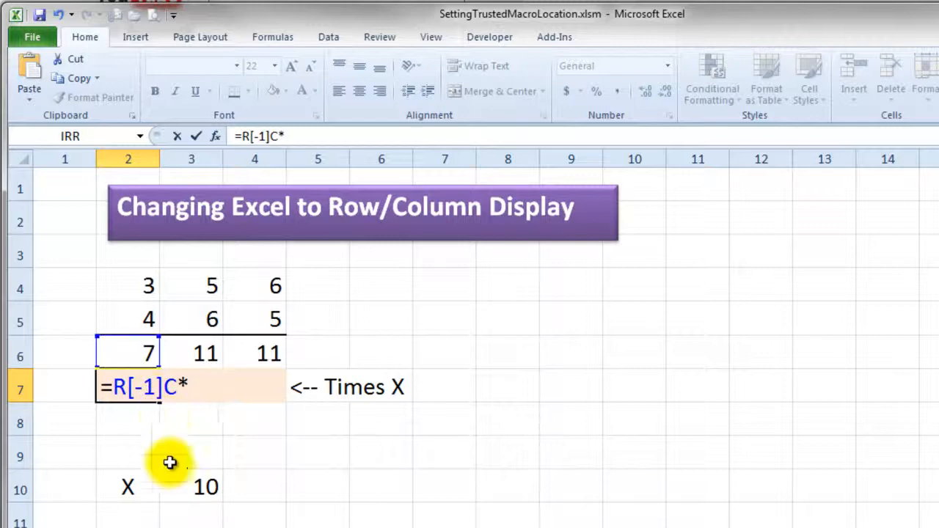
pyautogui.click(192, 487)
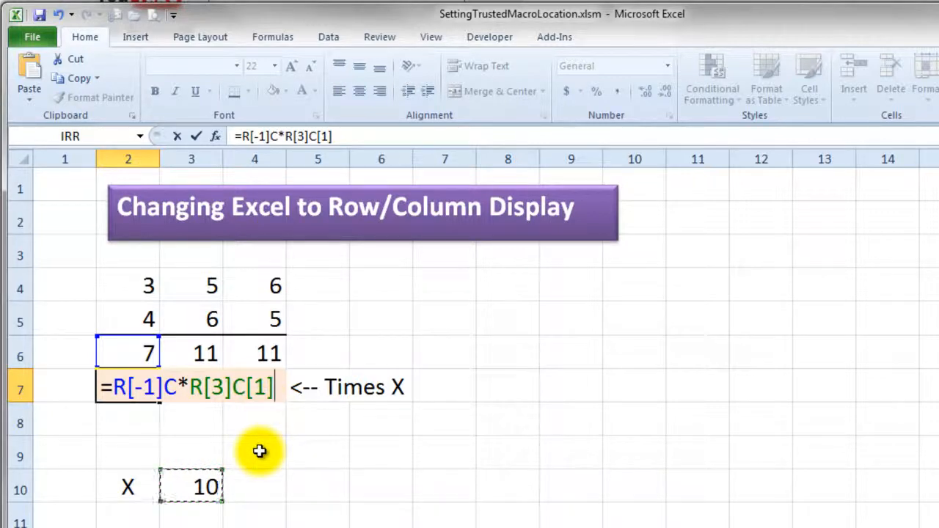
pyautogui.press('F4')
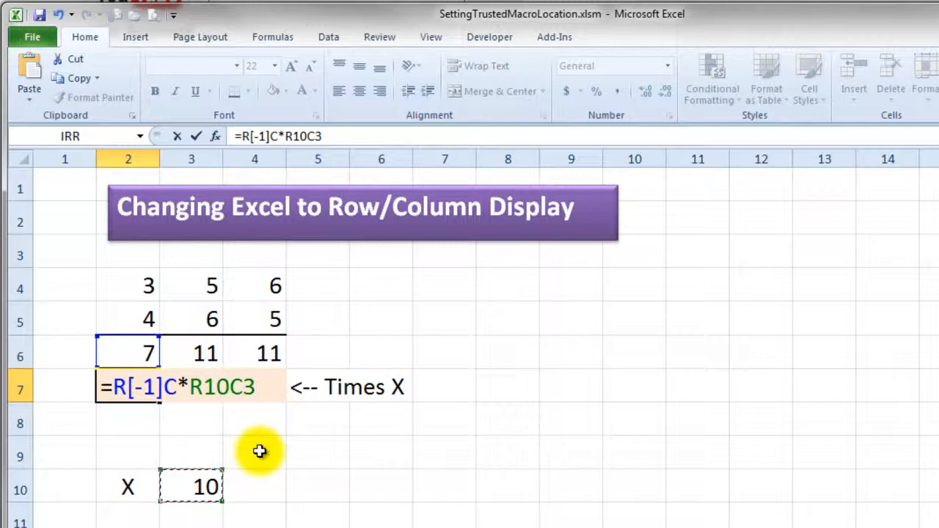
pyautogui.press('Return')
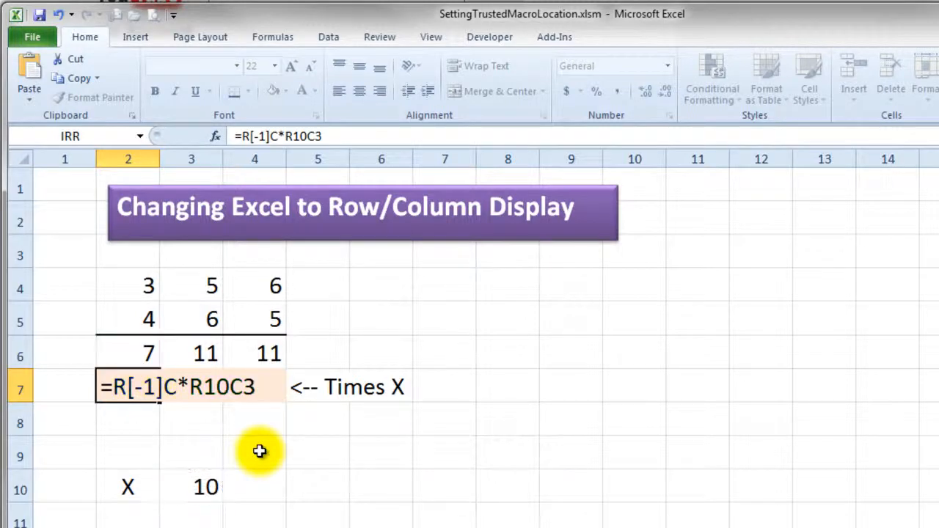
# - Fill the formula from R7C2 across to R7C4
pyautogui.hotkey('shift', 'Return')
pyautogui.click(128, 383)
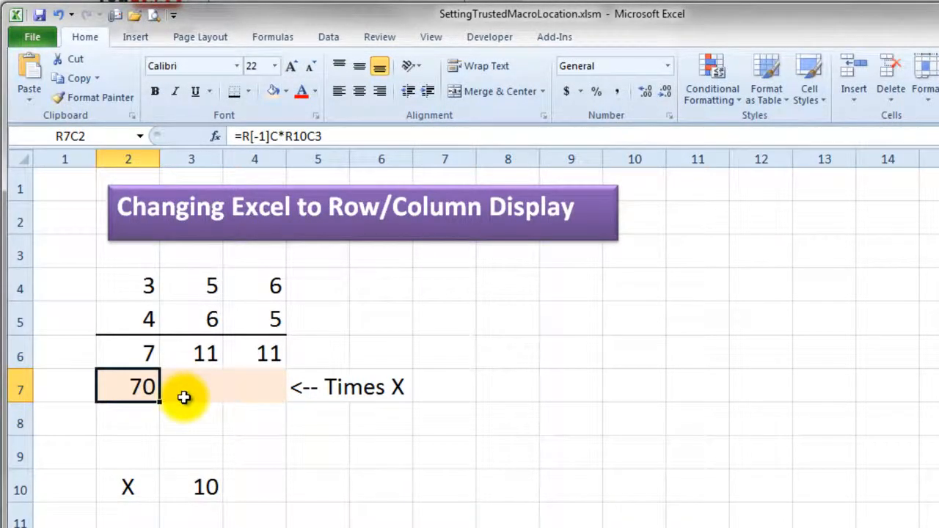
pyautogui.moveTo(160, 402); pyautogui.dragTo(282, 400)
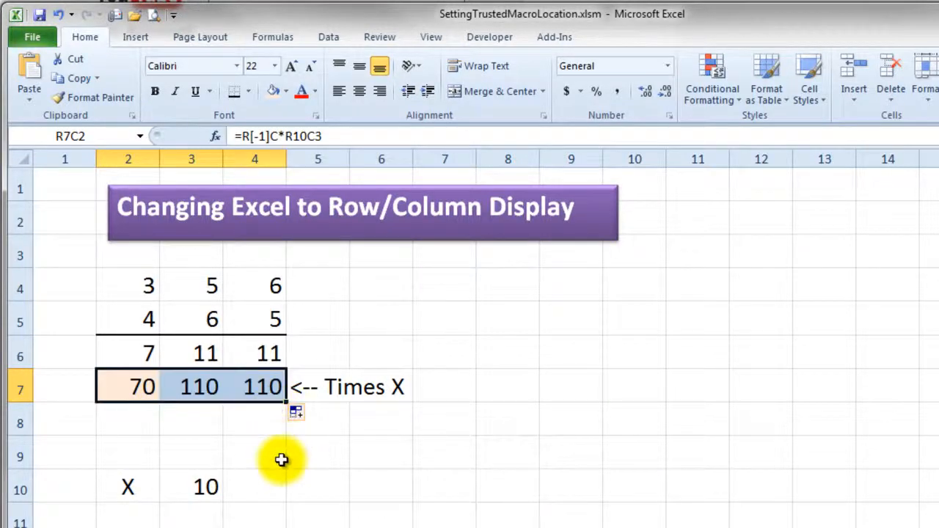
# - Inspect the relative and absolute references in the Times X formulas of cells R7C4 and R7C2
pyautogui.doubleClick(264, 387)
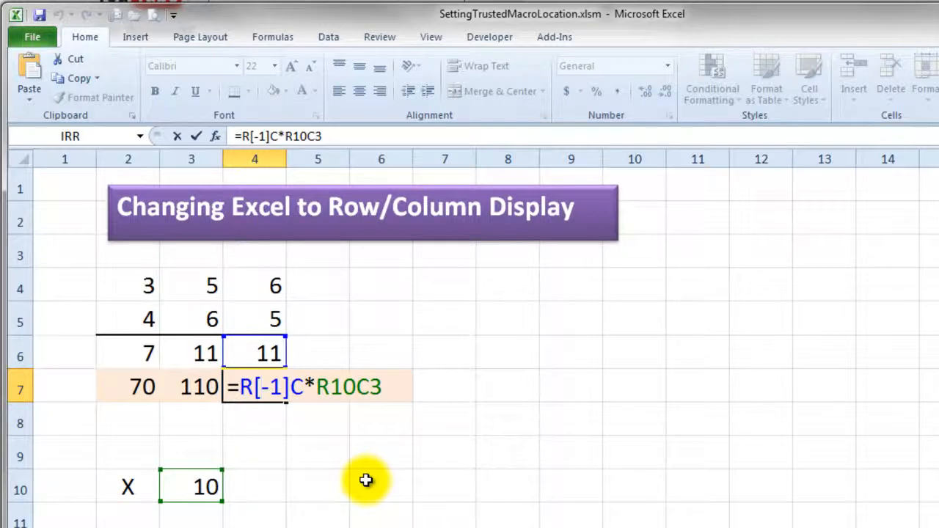
pyautogui.click(64, 191)
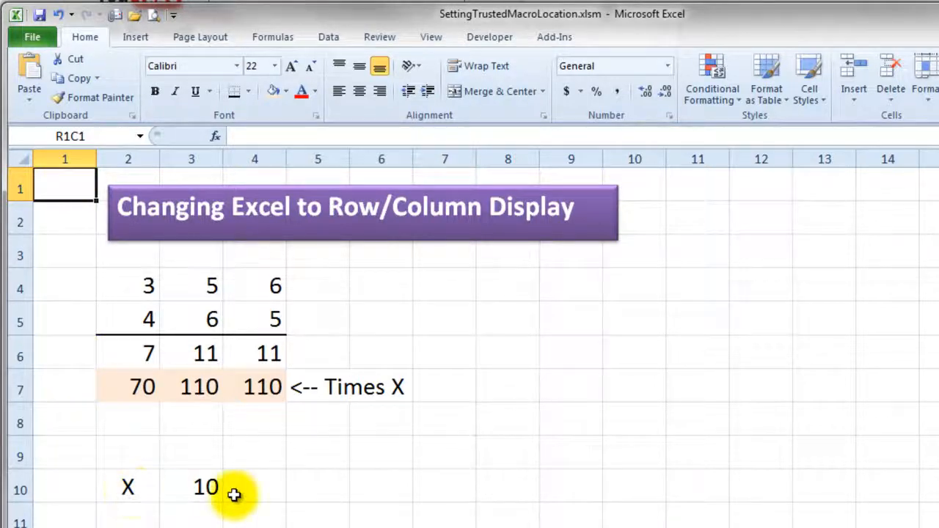
pyautogui.click(143, 387)
pyautogui.doubleClick(143, 387)
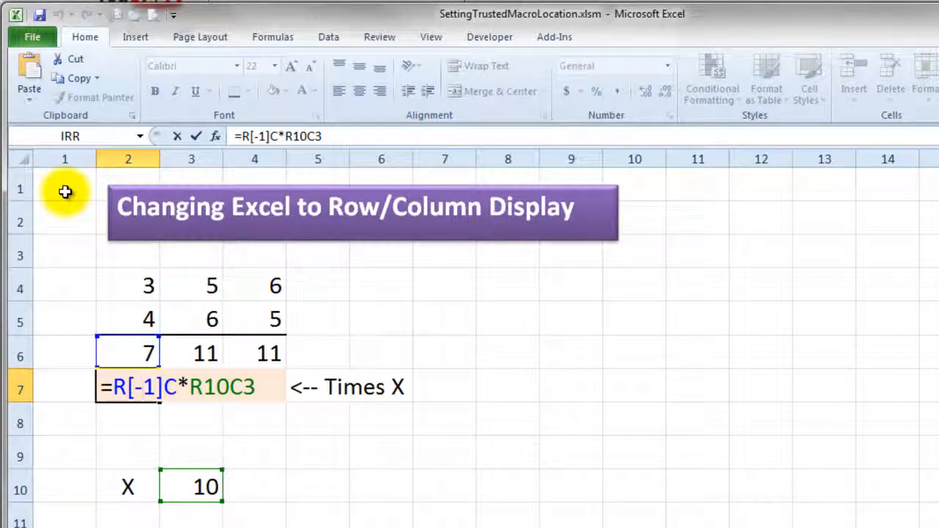
pyautogui.hotkey('ctrl', 'Return')
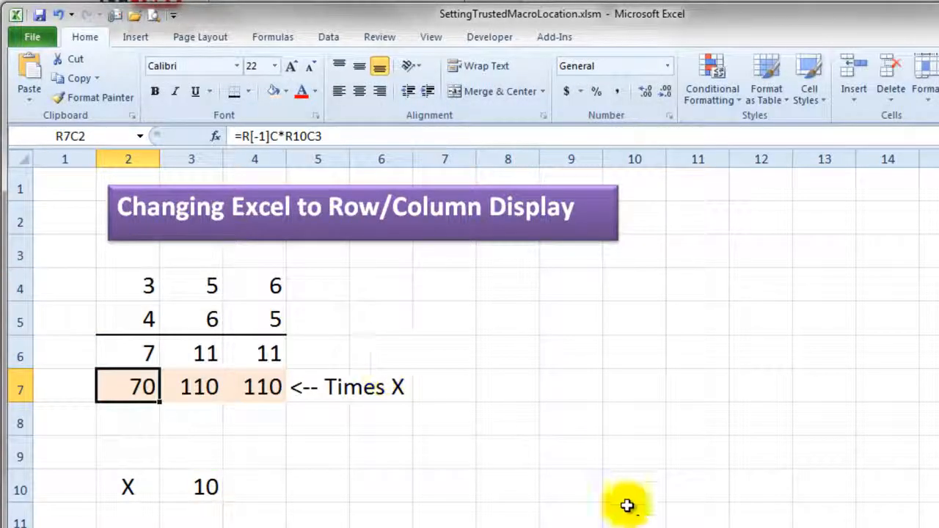